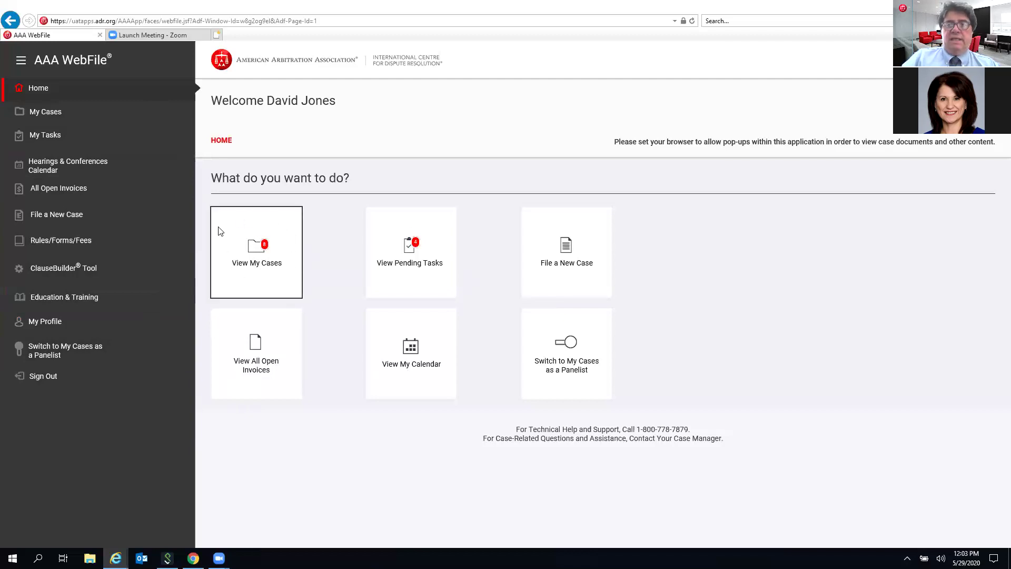
Filter the list of my cases to claimants containing "inc" and clear that filter
click(83, 113)
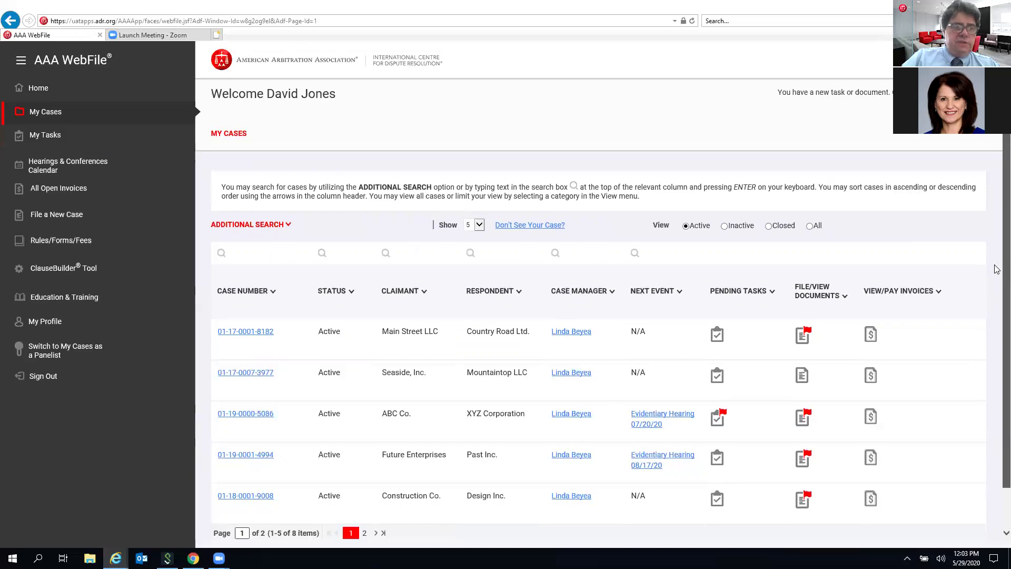
scroll(843, 237, down, 1)
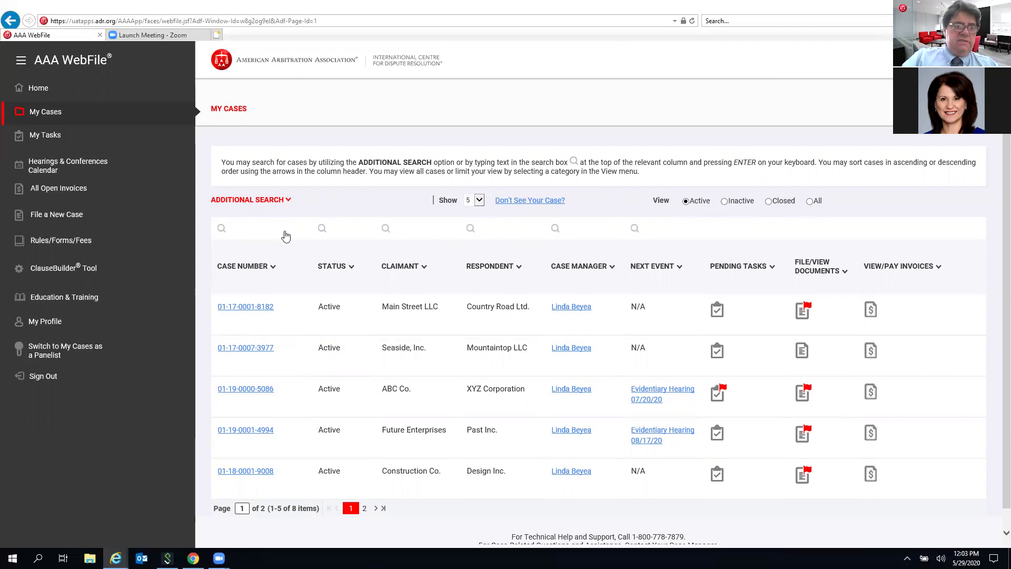
click(405, 236)
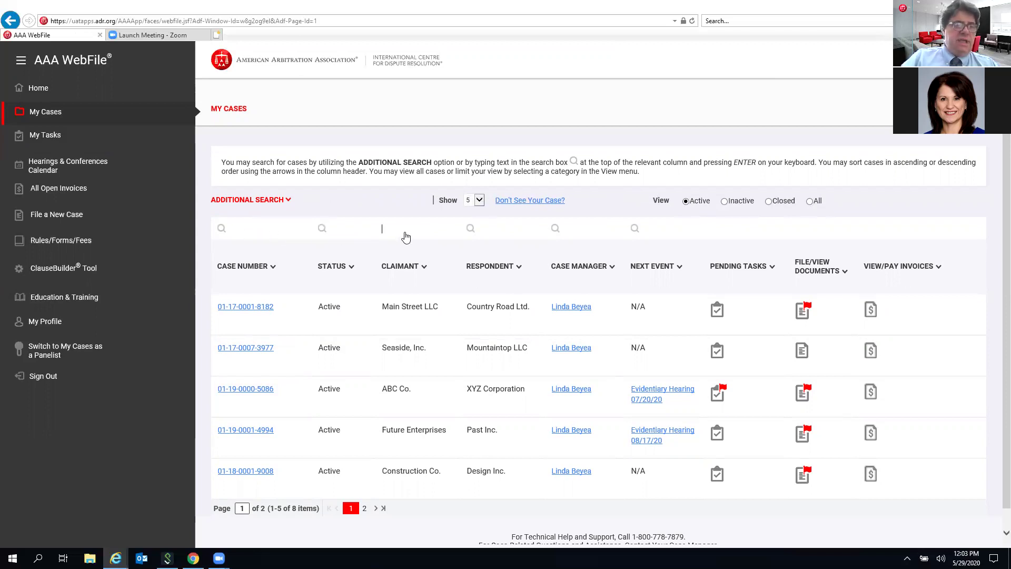
text(inc)
key(Return)
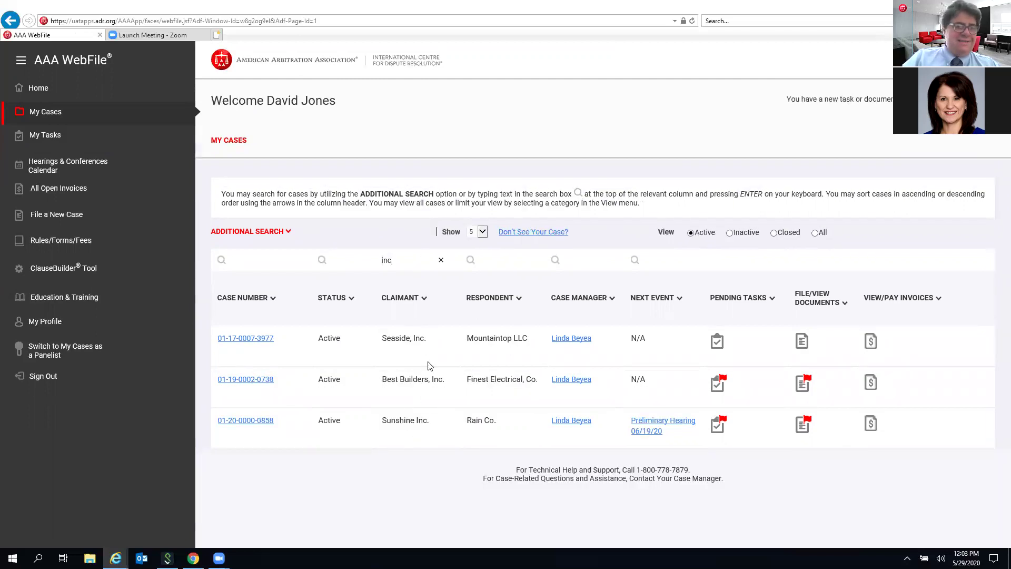
click(441, 260)
key(Return)
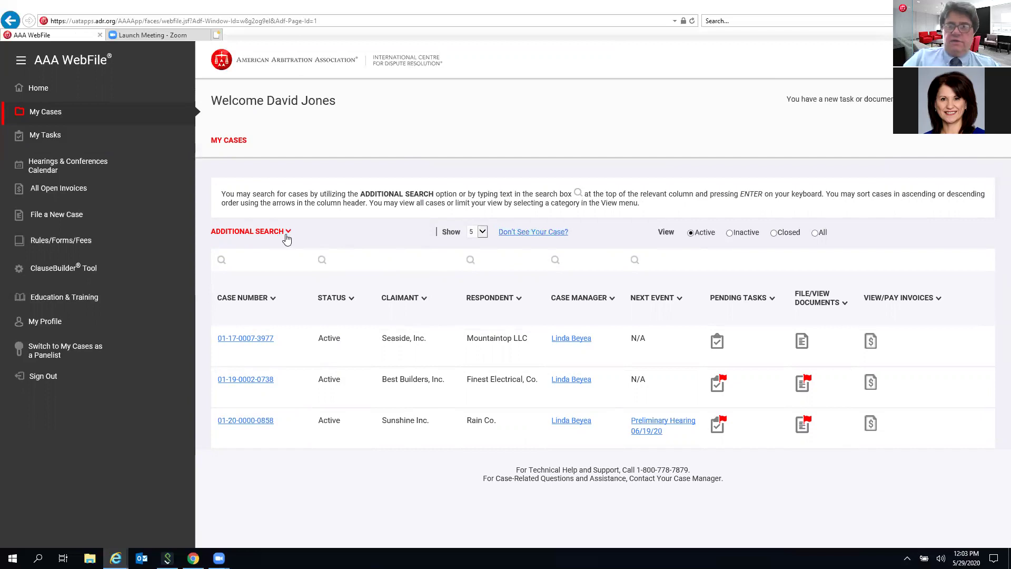
Run an additional search for cases whose Neutral Name contains the arbitrator's surname
click(288, 233)
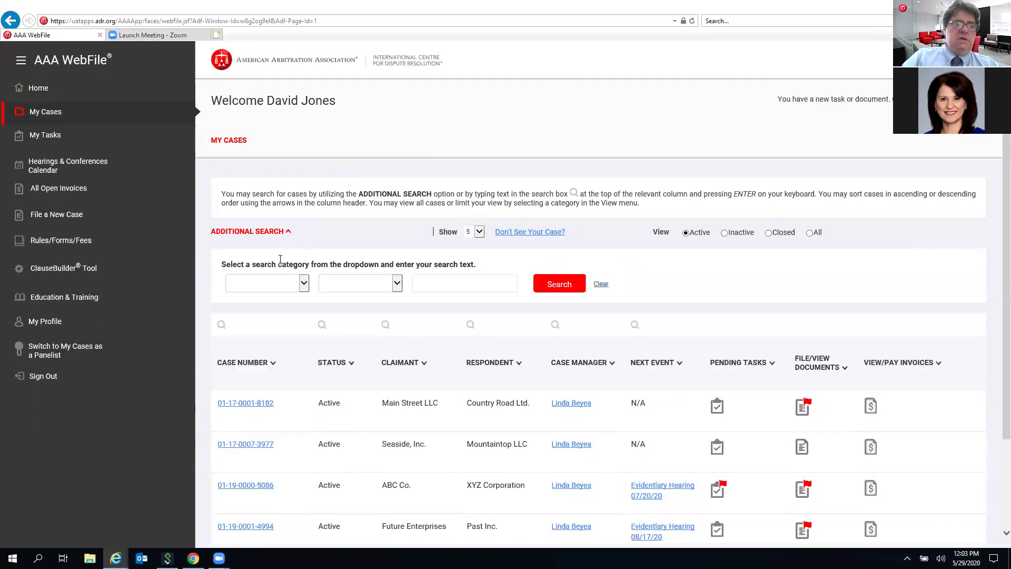
click(304, 284)
click(264, 348)
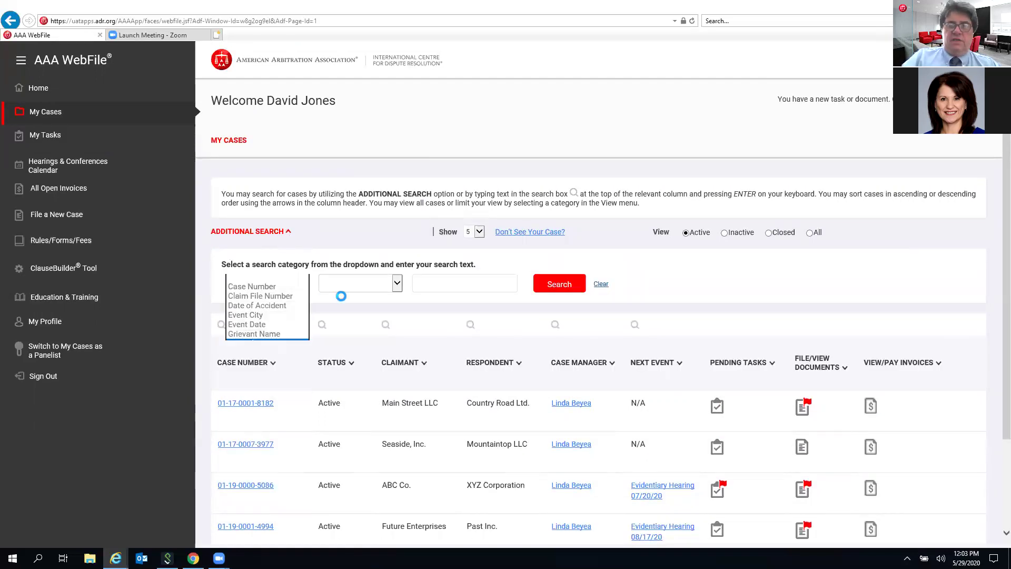
click(397, 284)
click(393, 291)
click(435, 280)
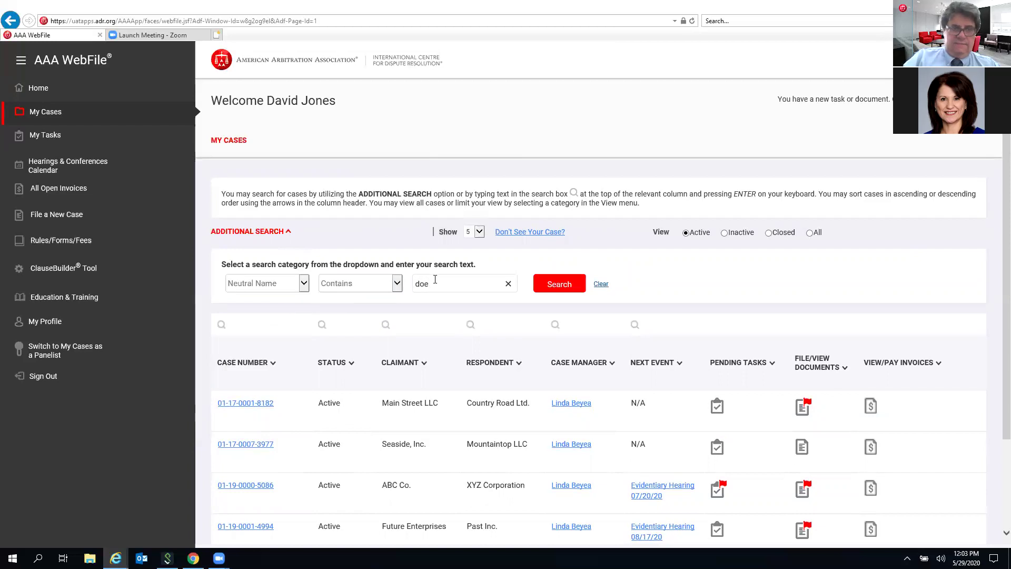
click(558, 289)
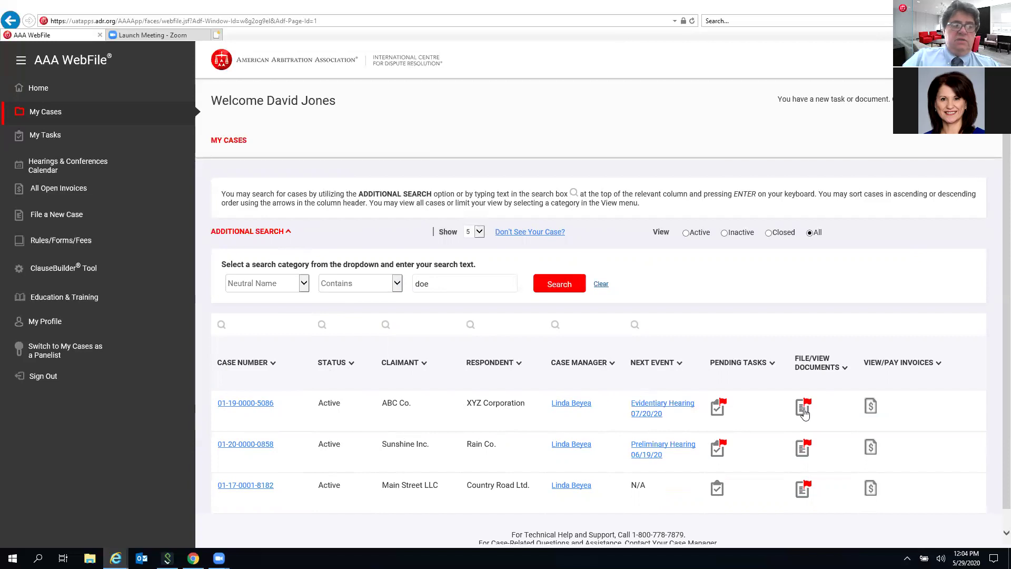
Open the Sunshine Inc. v. Rain Co. case and review its case information, participants and panelists
click(253, 445)
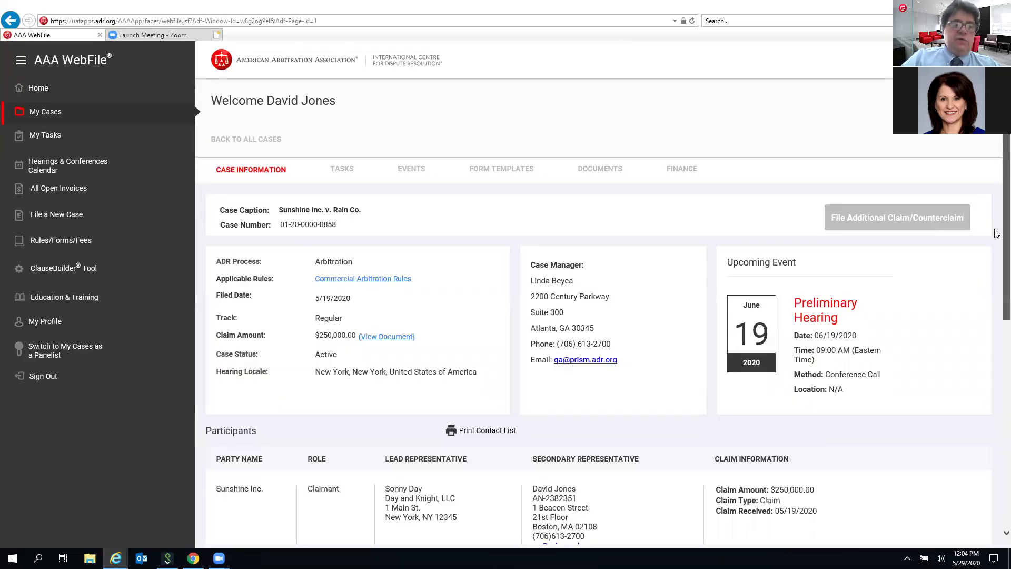
scroll(997, 242, down, 1)
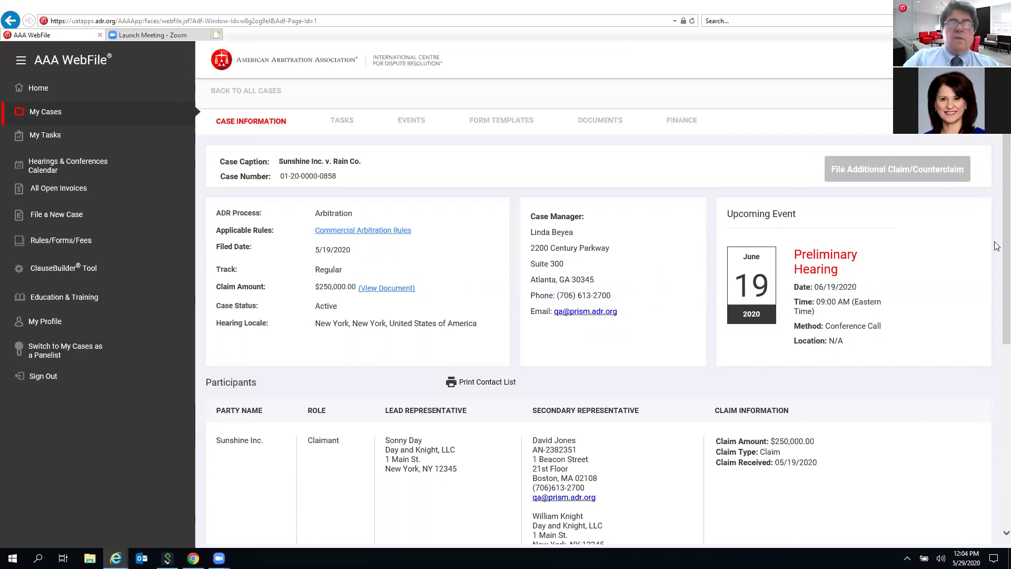
scroll(996, 273, down, 4)
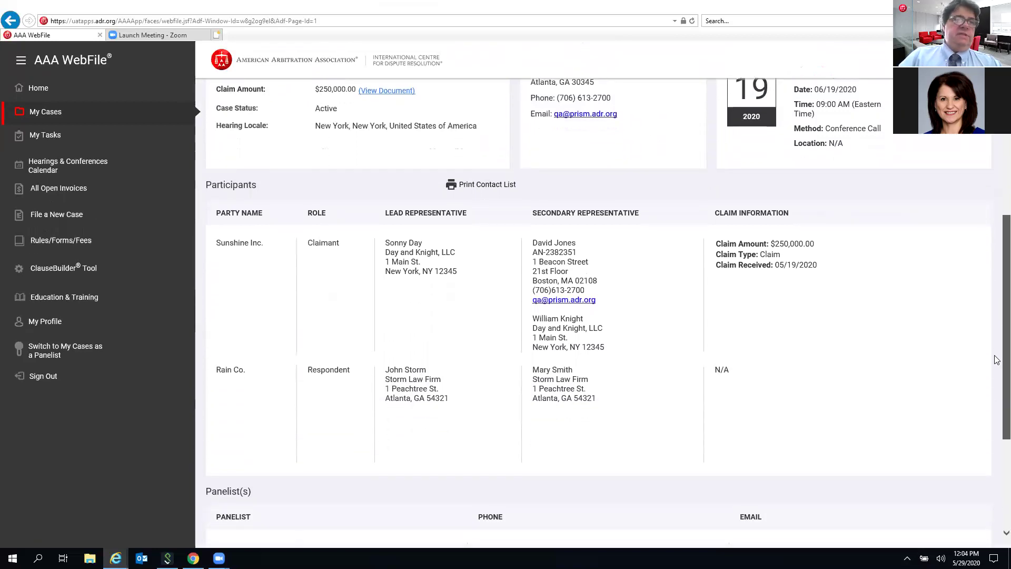
scroll(995, 360, down, 1)
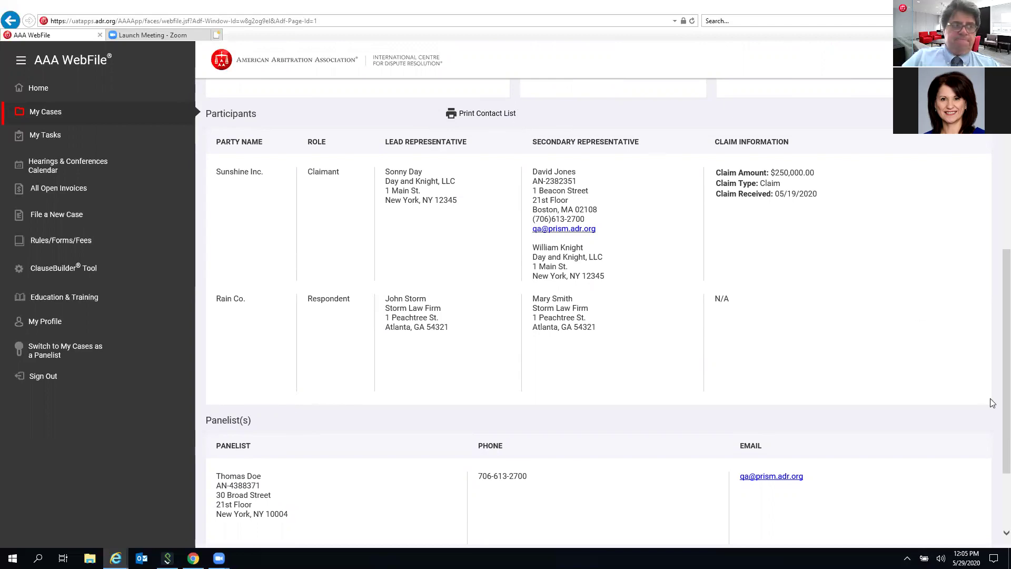
drag(994, 369, 971, 237)
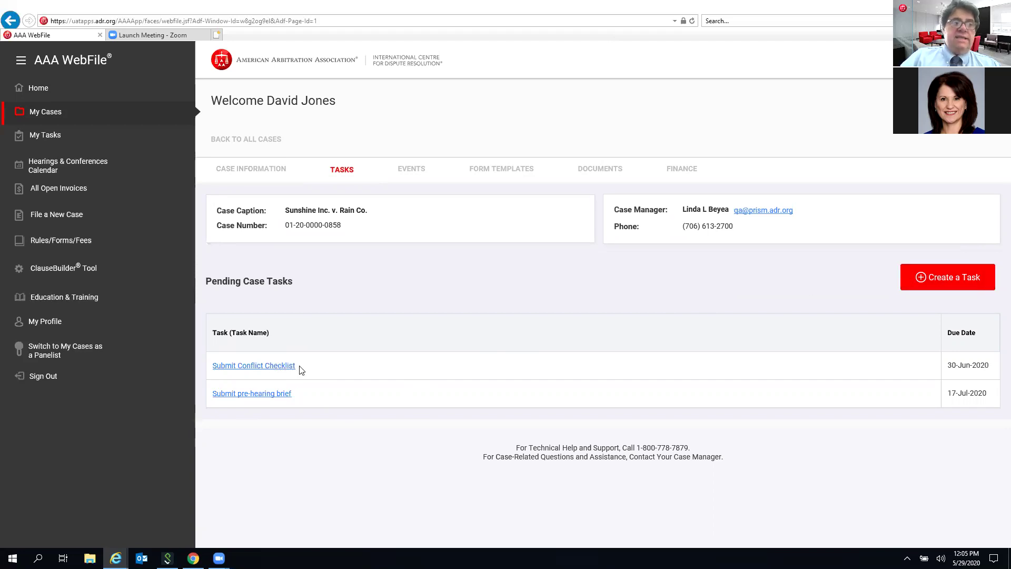
Create a follow-up task for the case with the subject "file motion" and a due date of June 1, 2020
click(919, 270)
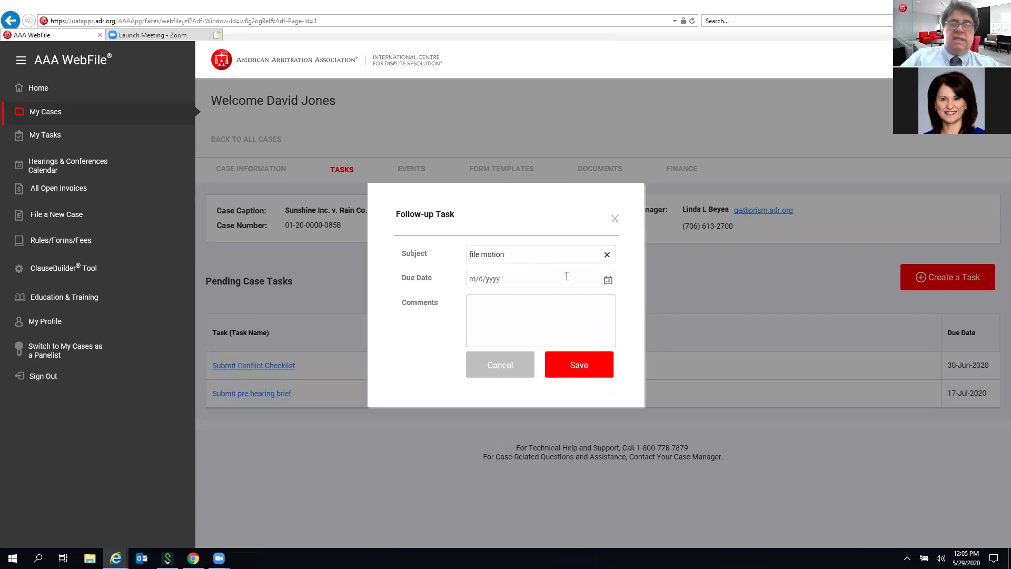
click(609, 280)
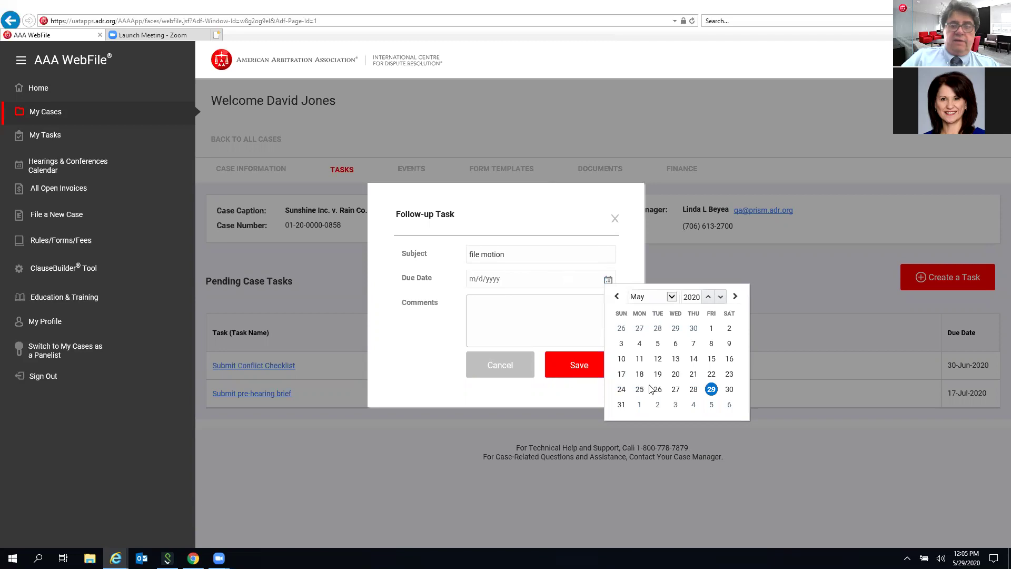
click(640, 405)
click(585, 372)
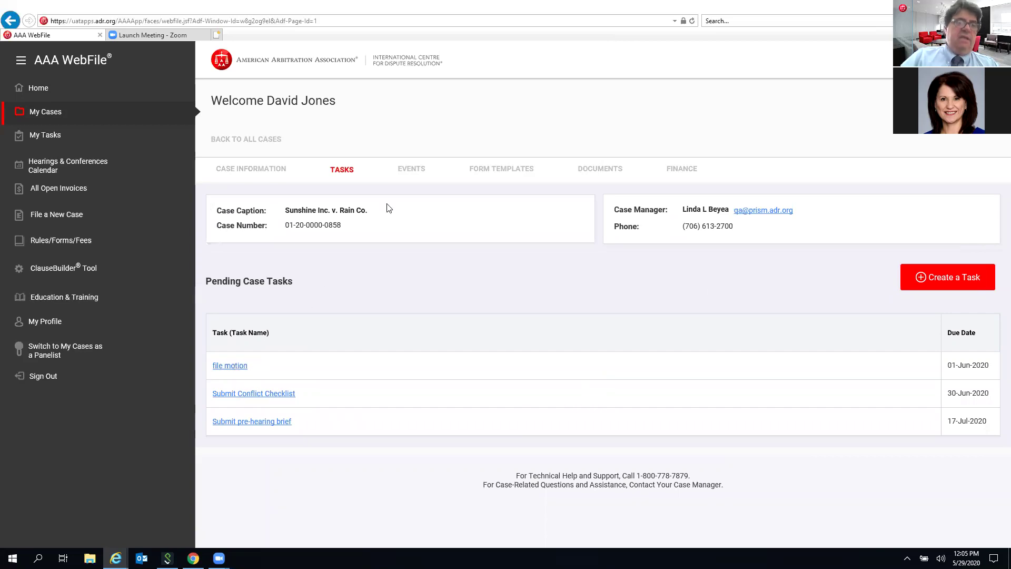
Examine the details of the 06/19/20 Preliminary Hearing in the case's events and close them
click(419, 174)
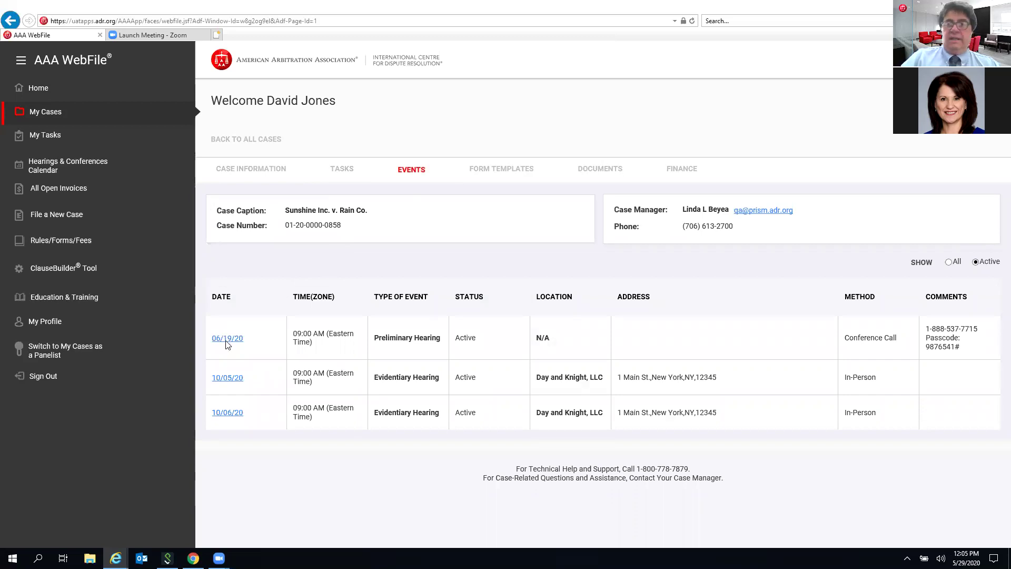
click(416, 320)
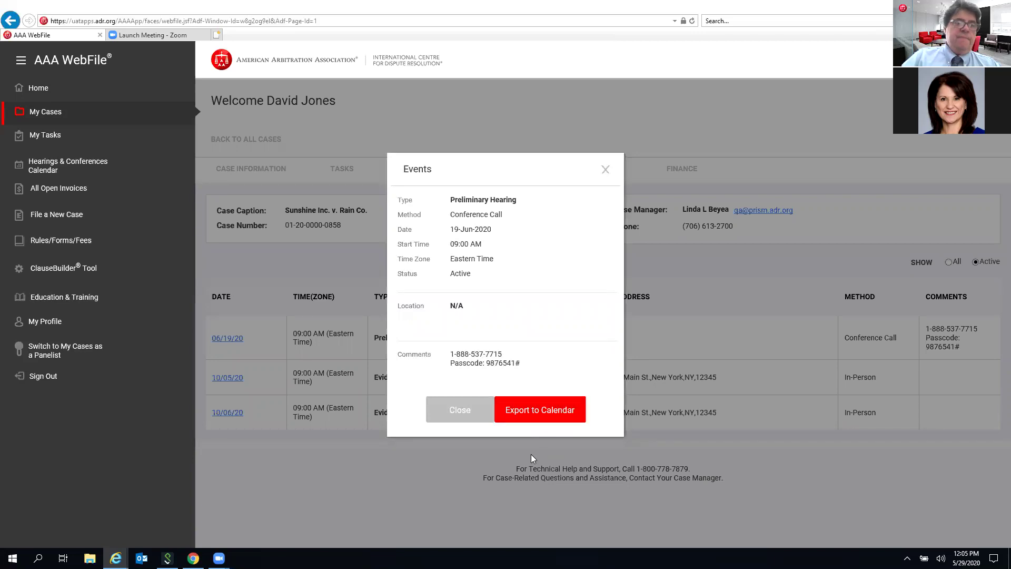
click(605, 170)
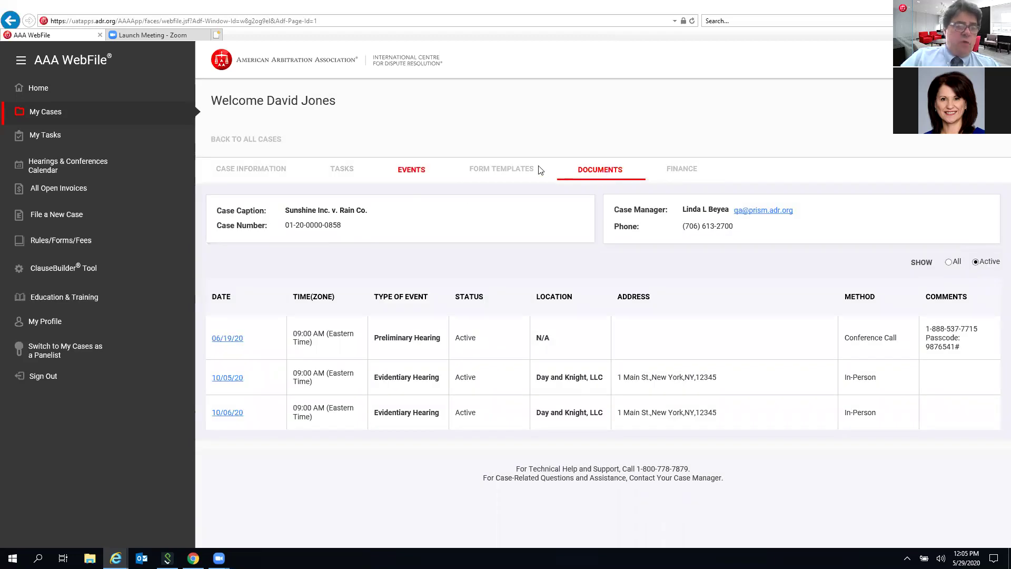
Generate a Motion from the case's form templates and open the resulting Motion.rtf file
click(506, 174)
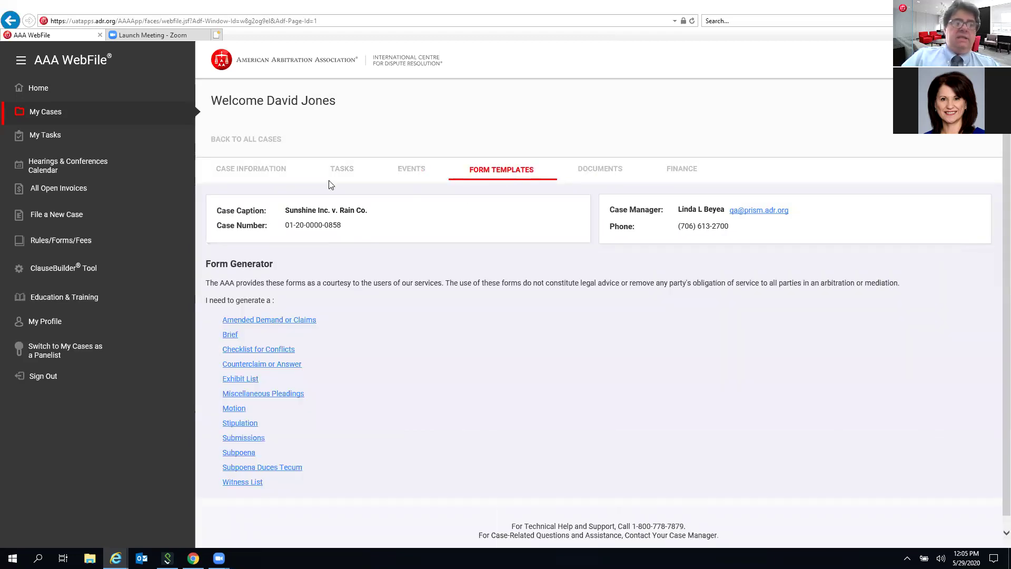
click(233, 409)
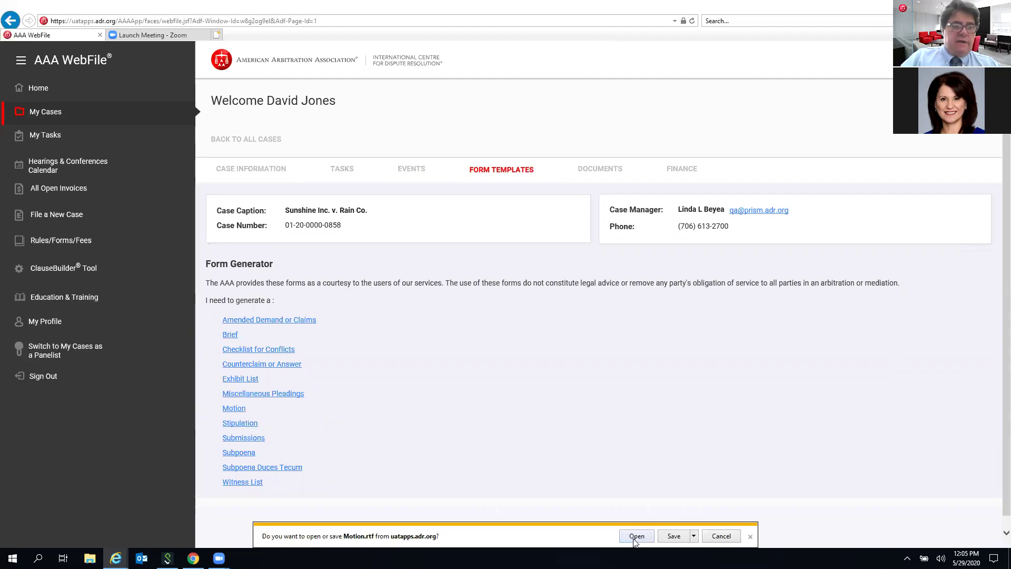
click(637, 536)
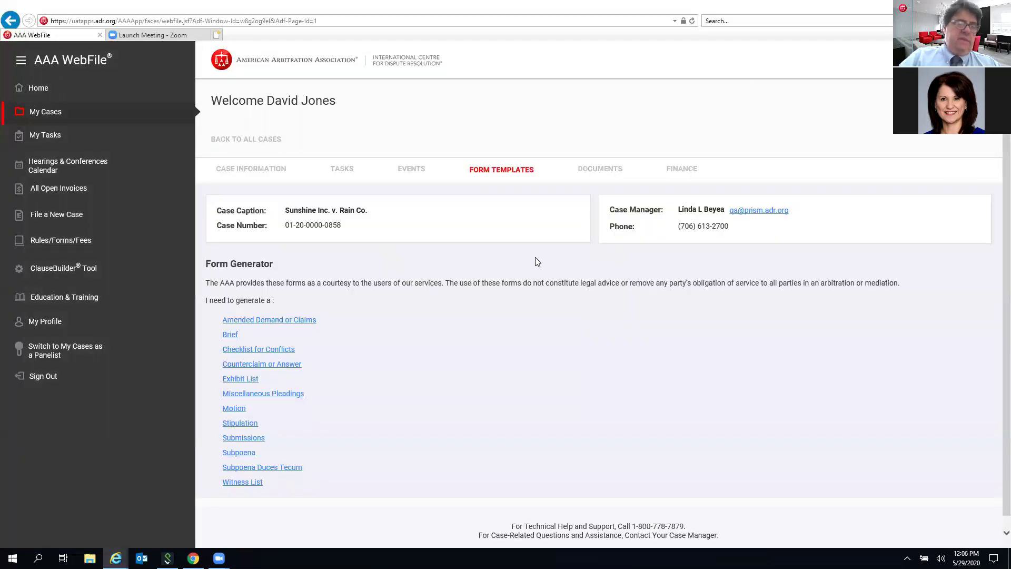
Show only the Claim Documents in the case's document list
click(600, 171)
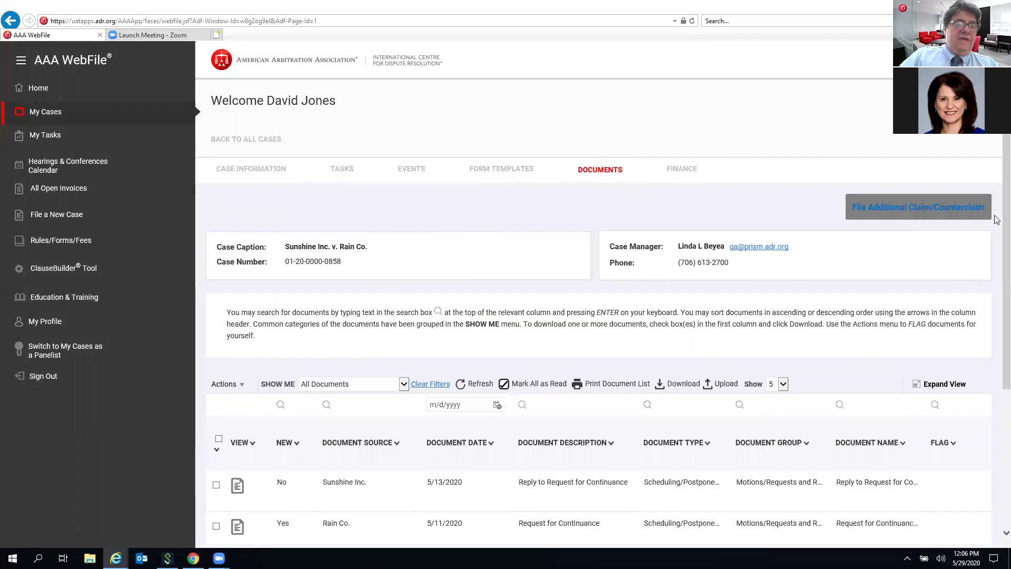
scroll(995, 219, down, 2)
drag(1007, 258, 1006, 336)
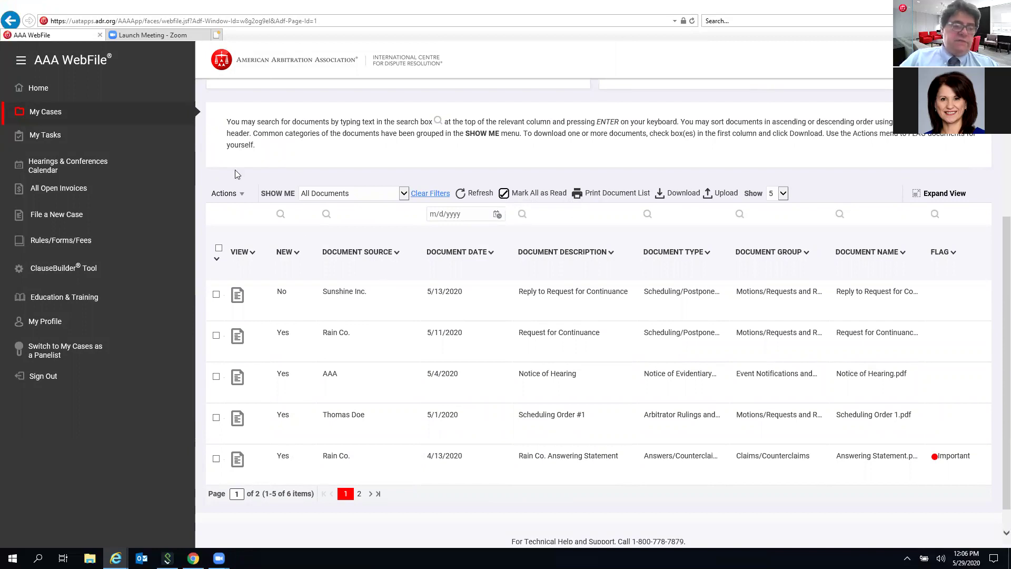
click(403, 194)
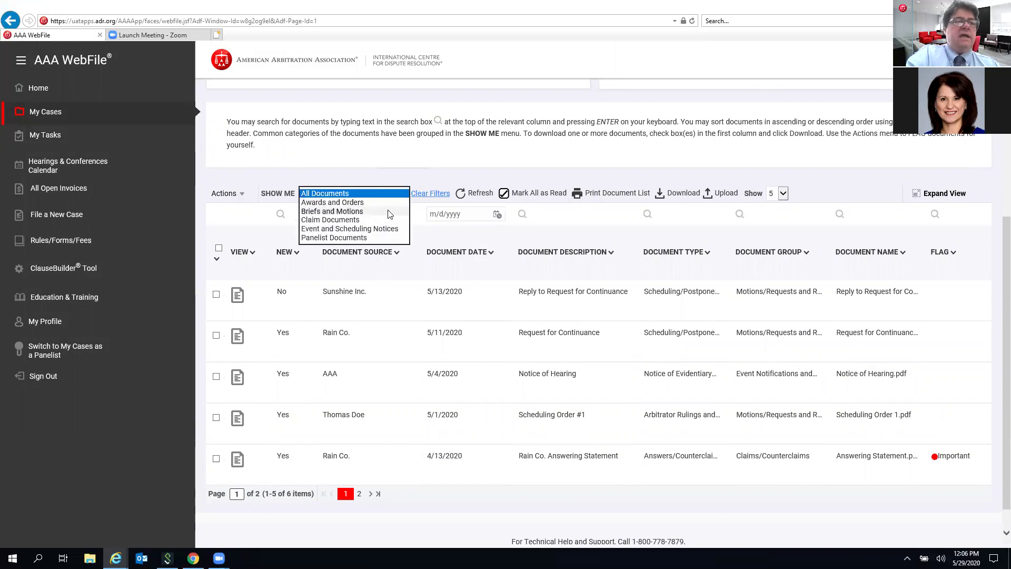
click(383, 219)
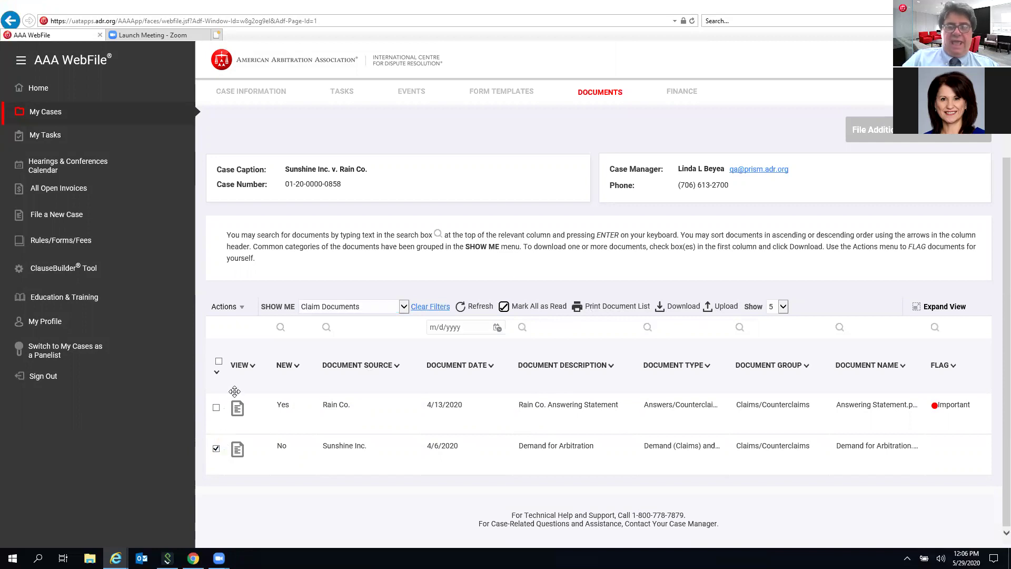
Flag the Demand for Arbitration document as Follow-Up
click(244, 307)
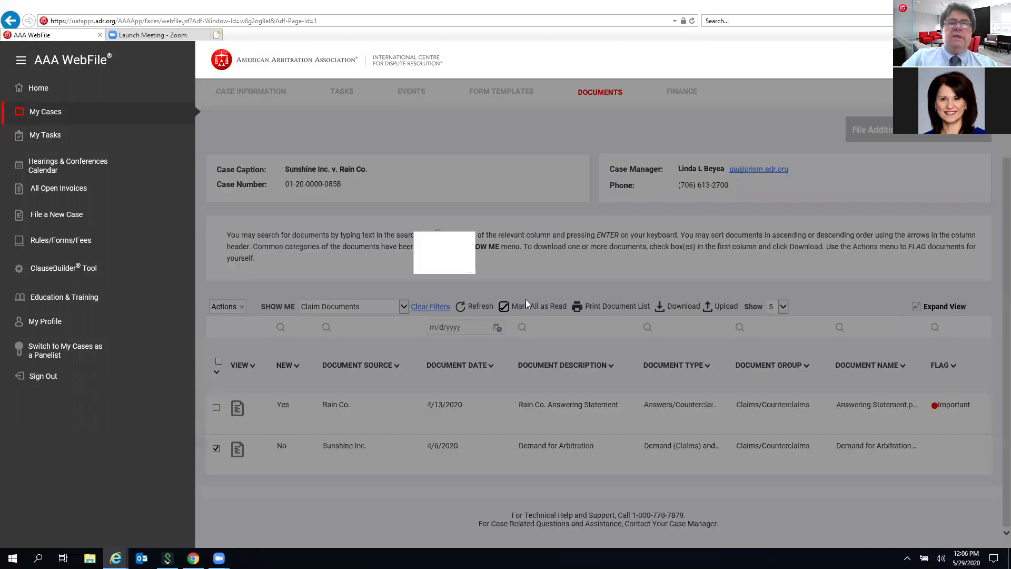
click(542, 279)
click(498, 295)
click(540, 321)
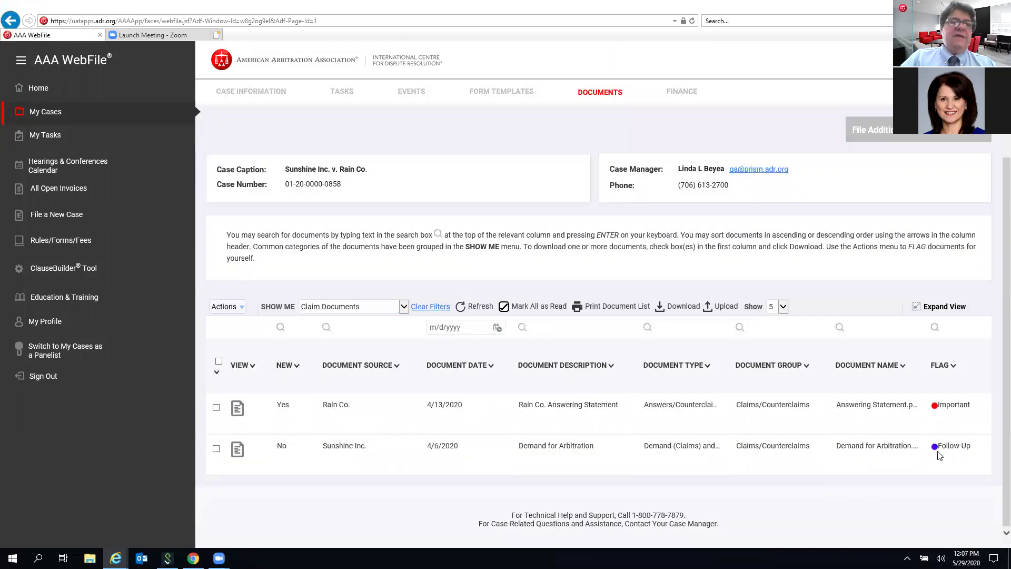
Review the case's finances and select the Sunshine Inc. Final Fee invoice for payment
click(681, 93)
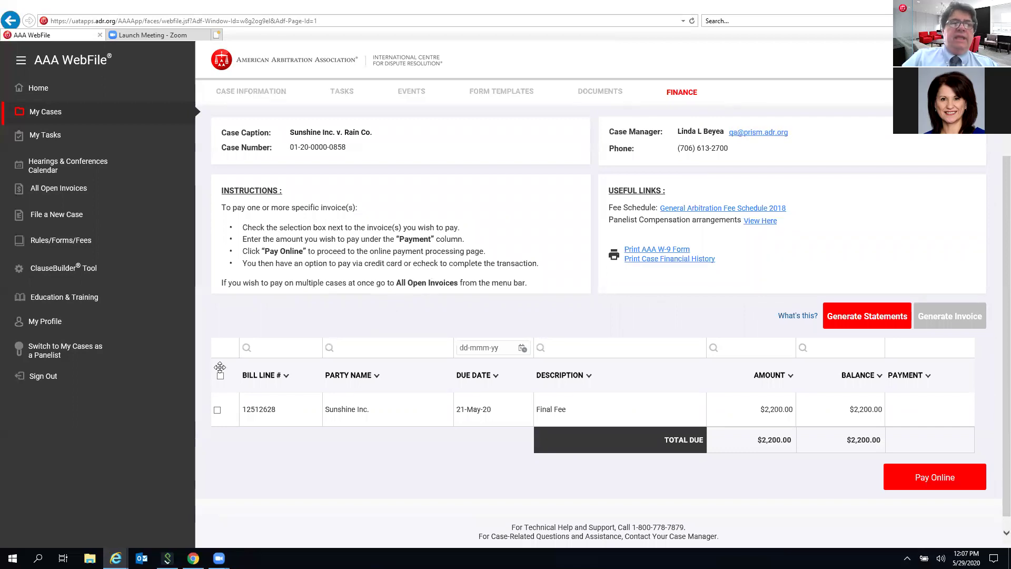
click(217, 411)
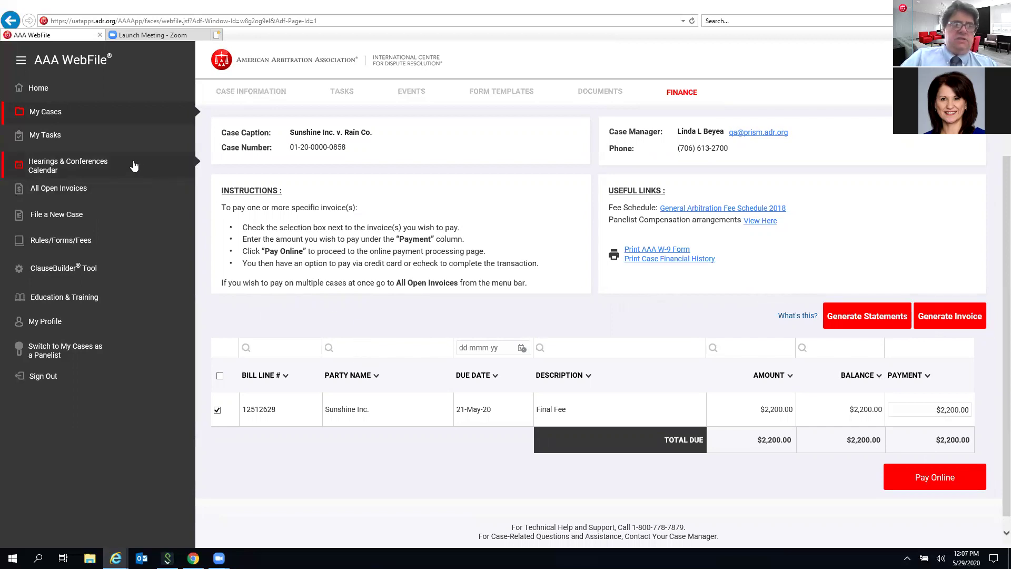
Open the Rank List task of the Best Builders, Inc. case from my tasks and review its instructions
click(54, 138)
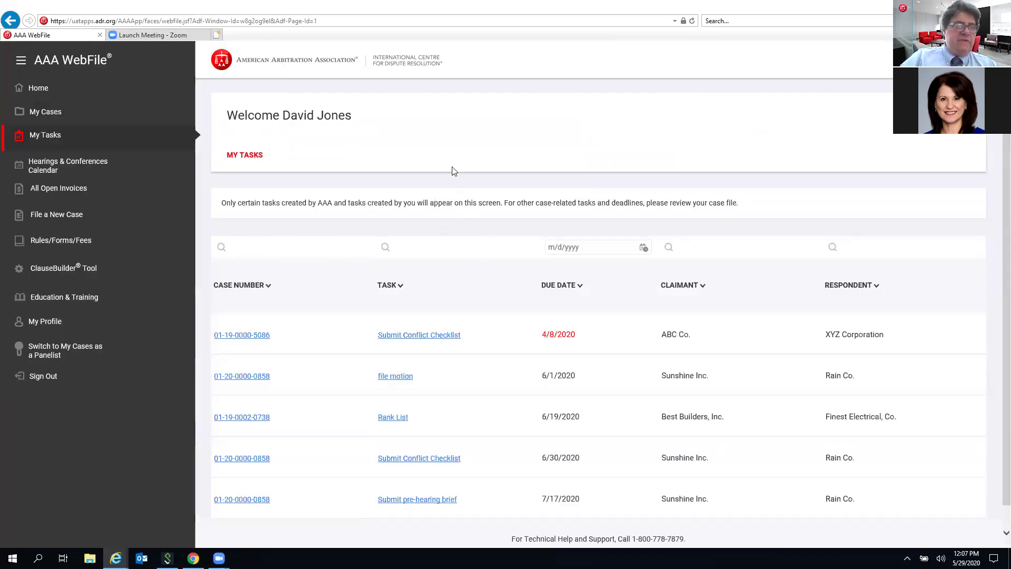
click(398, 418)
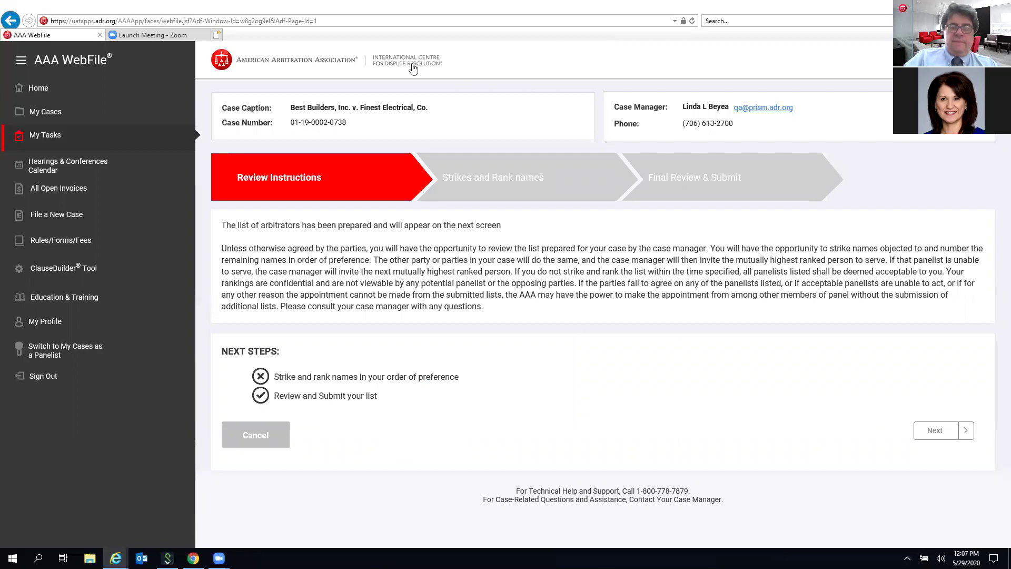
View all open invoices and the hearings and conferences calendar, ending on the home page
click(58, 191)
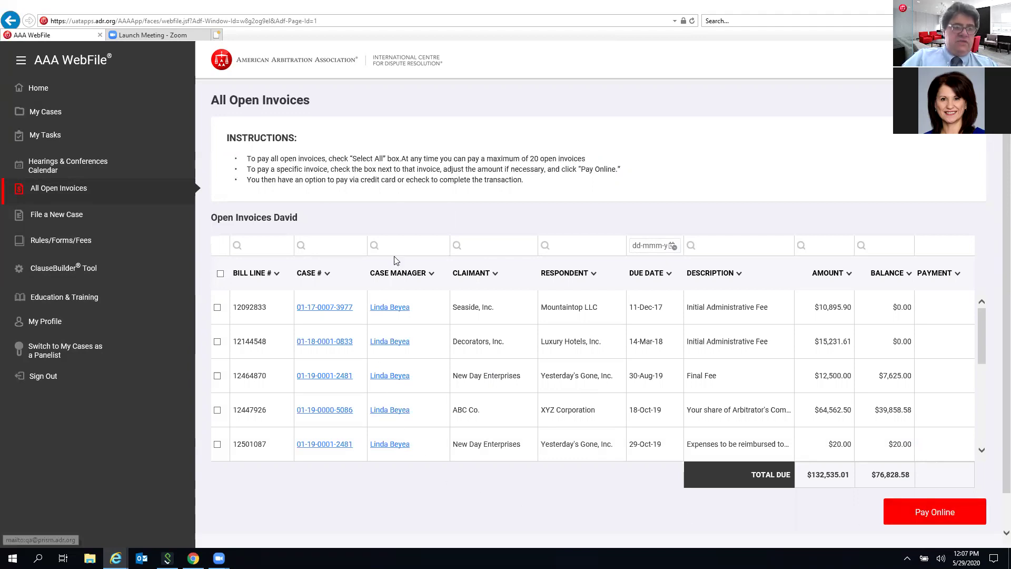
click(86, 162)
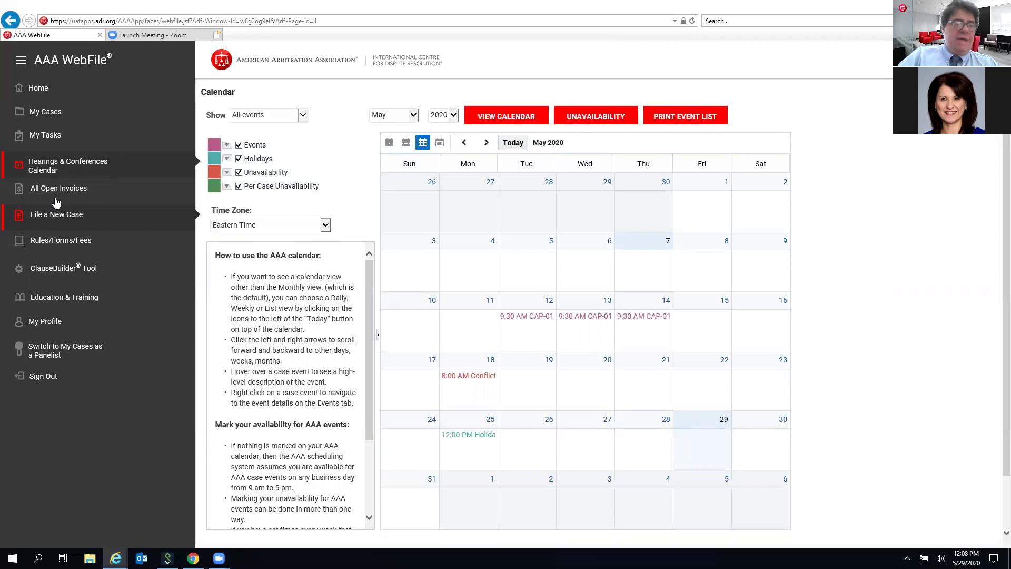
click(101, 92)
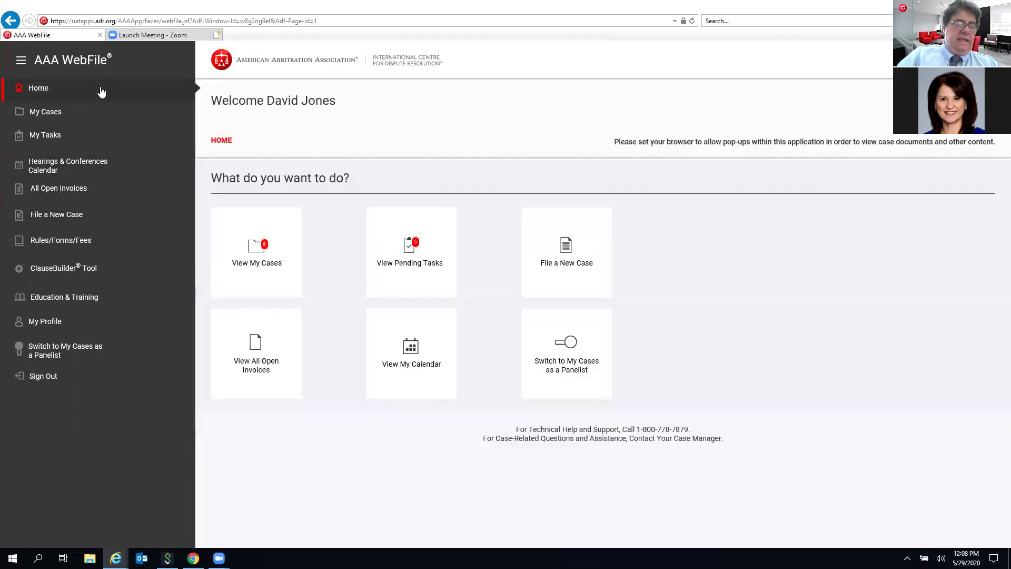